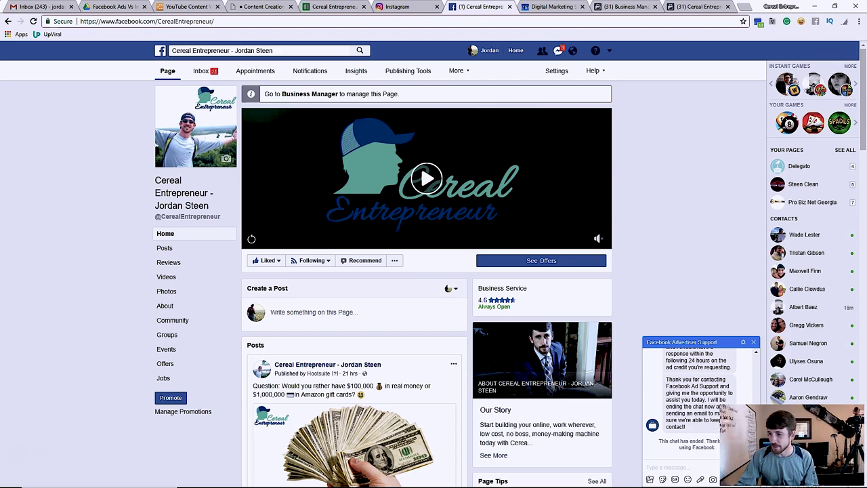
- Switch to the Cereal Entrepreneur Page's home view in Business Manager
{"action": "left_click", "coordinate": [705, 416]}
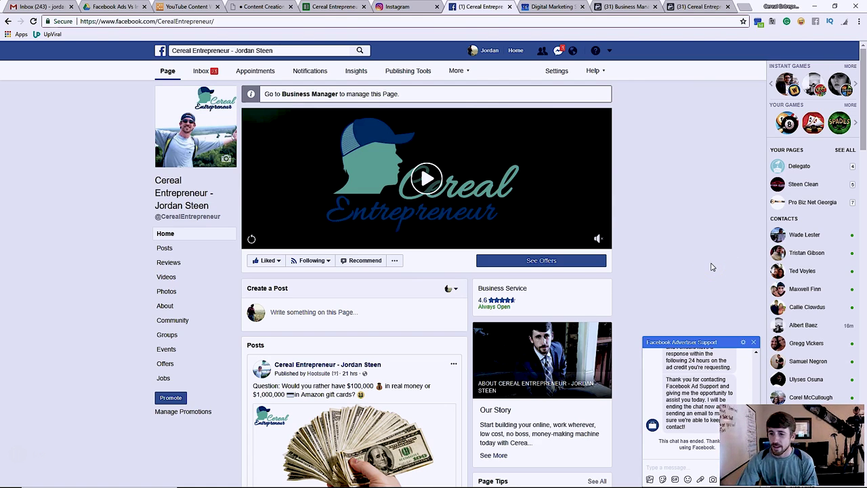
{"action": "left_click", "coordinate": [200, 212]}
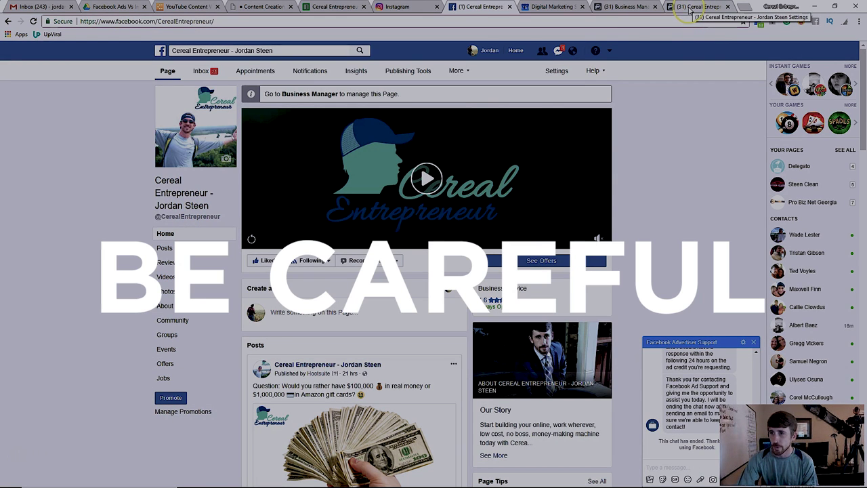
{"action": "left_click", "coordinate": [689, 10]}
{"action": "left_click", "coordinate": [207, 71]}
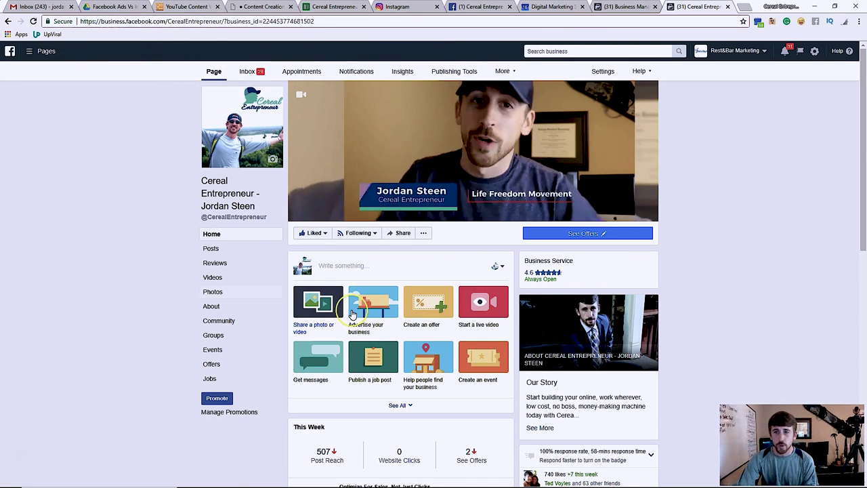
- Bring up the page's General settings in Business Manager, where Page Verification reads 'Page is not verified'
{"action": "left_click", "coordinate": [479, 7]}
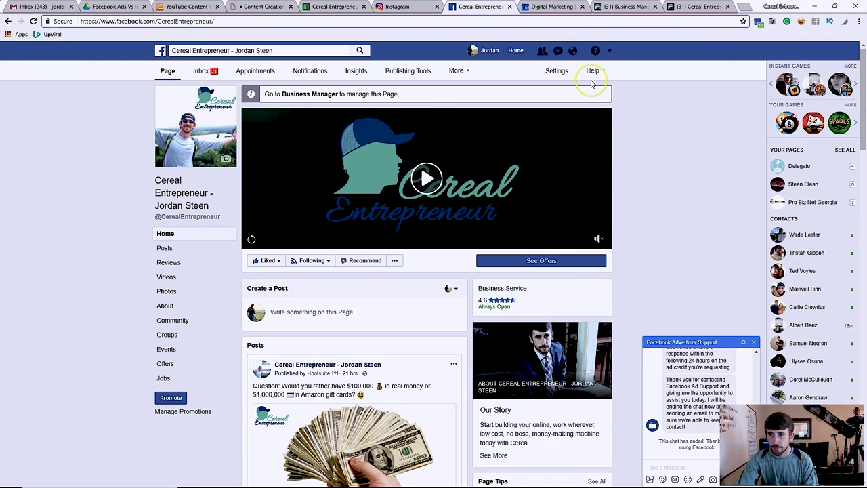
{"action": "left_click", "coordinate": [556, 72]}
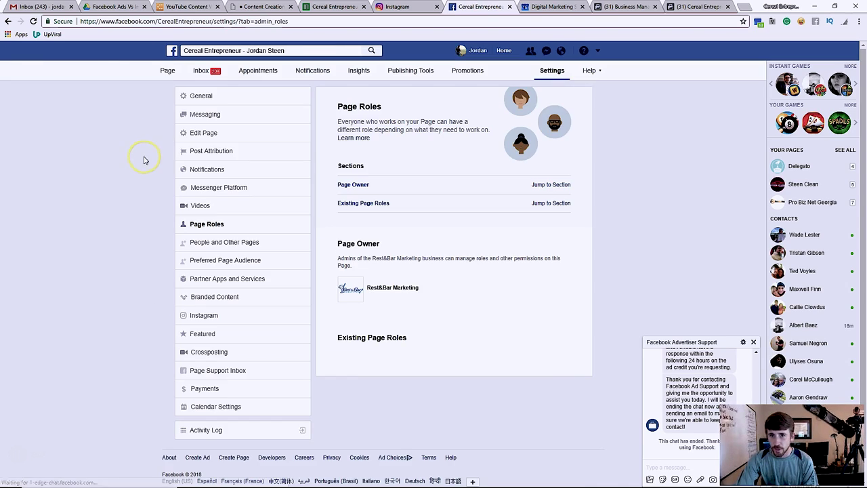
{"action": "left_click", "coordinate": [228, 97]}
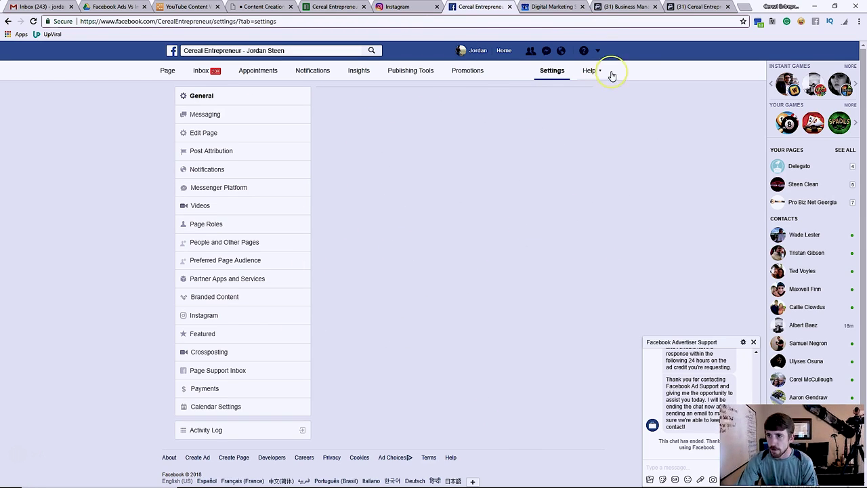
{"action": "left_click", "coordinate": [693, 6]}
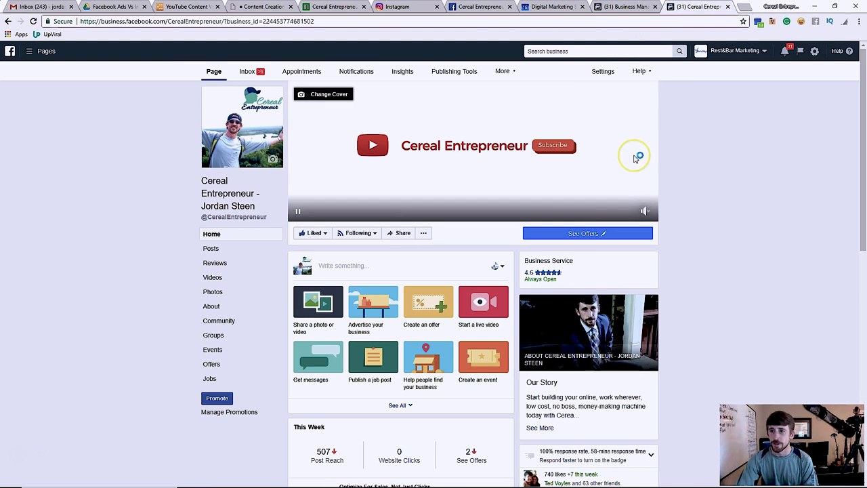
{"action": "left_click", "coordinate": [608, 72]}
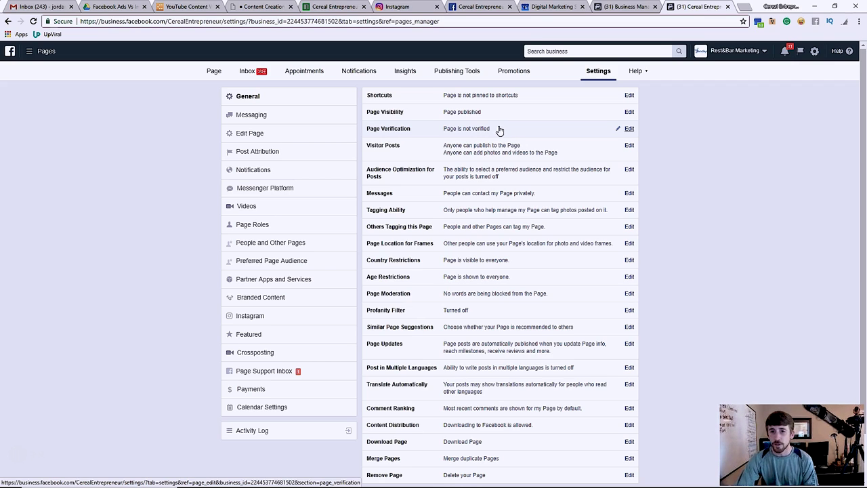
- Open the Edit Page settings and look over the template and tab options
{"action": "left_click", "coordinate": [236, 134]}
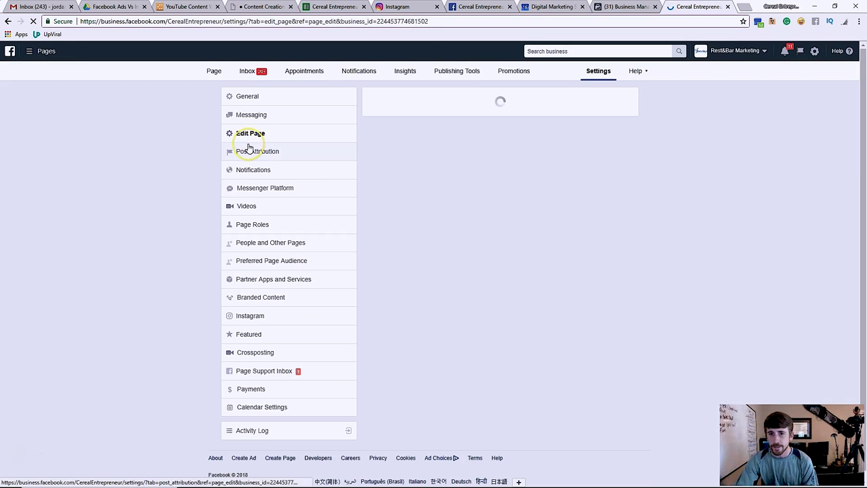
{"action": "scroll", "coordinate": [552, 234], "scroll_direction": "down", "scroll_amount": 1}
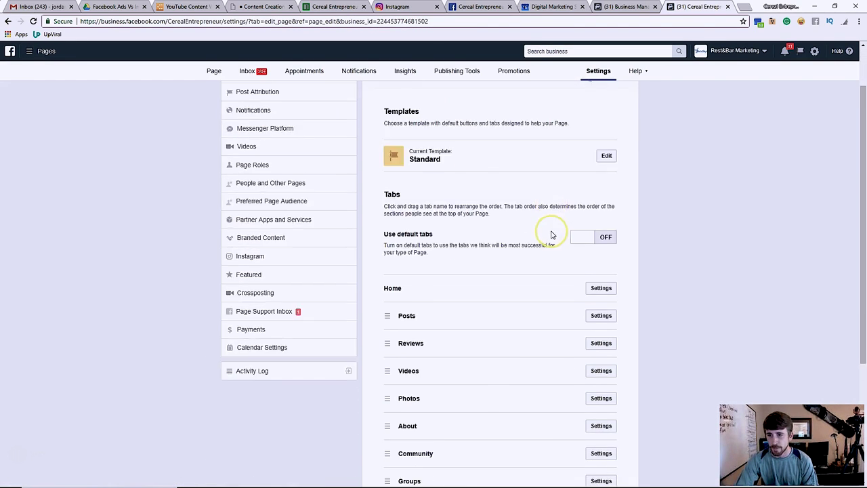
{"action": "scroll", "coordinate": [532, 250], "scroll_direction": "down", "scroll_amount": 3}
{"action": "scroll", "coordinate": [488, 250], "scroll_direction": "up", "scroll_amount": 4}
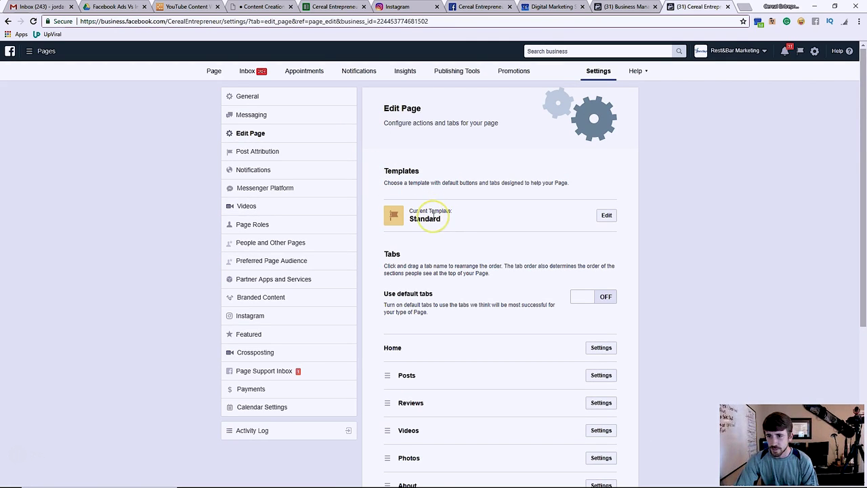
- Browse the available page templates, keeping the current Standard template
{"action": "left_click", "coordinate": [609, 216]}
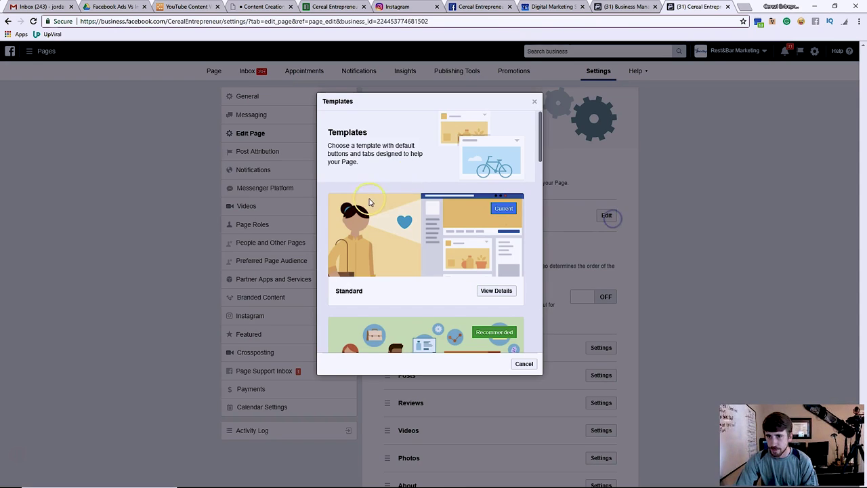
{"action": "scroll", "coordinate": [369, 196], "scroll_direction": "down", "scroll_amount": 5}
{"action": "scroll", "coordinate": [370, 174], "scroll_direction": "down", "scroll_amount": 2}
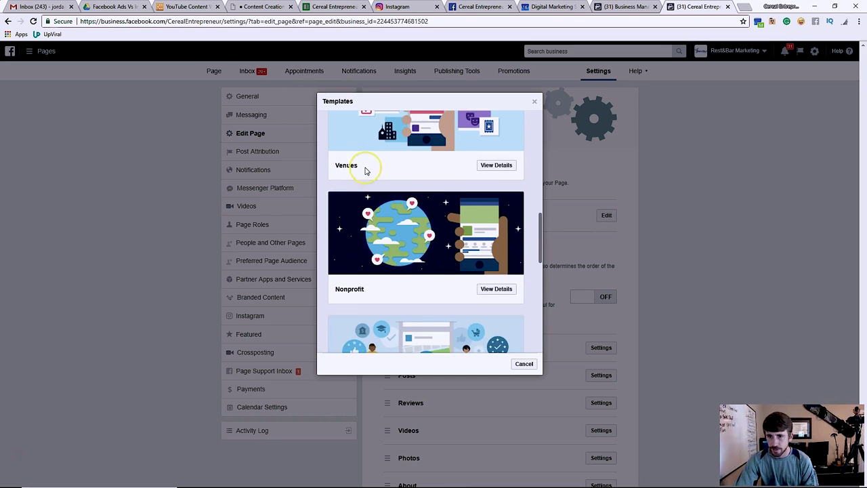
{"action": "scroll", "coordinate": [360, 174], "scroll_direction": "down", "scroll_amount": 4}
{"action": "scroll", "coordinate": [361, 180], "scroll_direction": "down", "scroll_amount": 2}
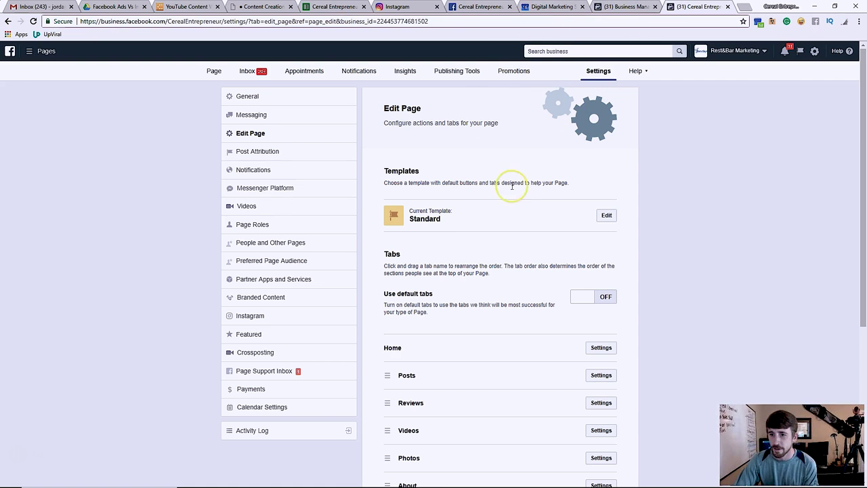
- Go back to General settings, showing Page published and visitors allowed to post
{"action": "left_click", "coordinate": [256, 97]}
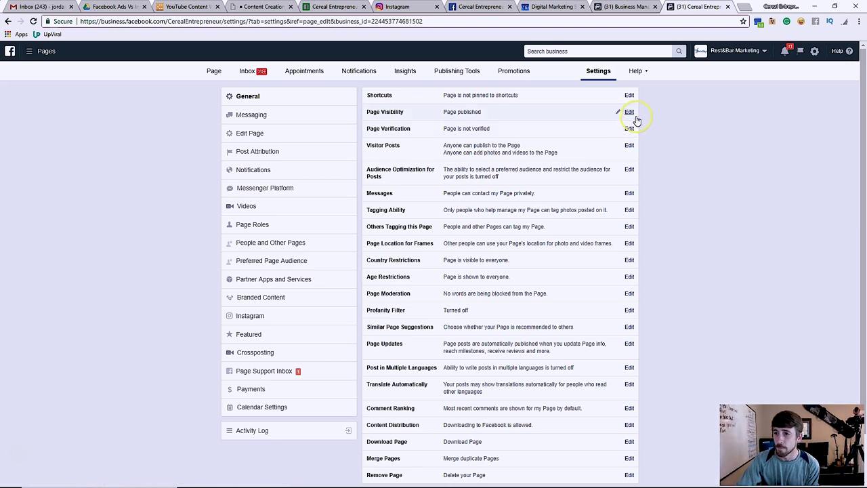
- Start phone verification and enter the business phone number, with United States (+1) and English (US)
{"action": "left_click", "coordinate": [616, 135]}
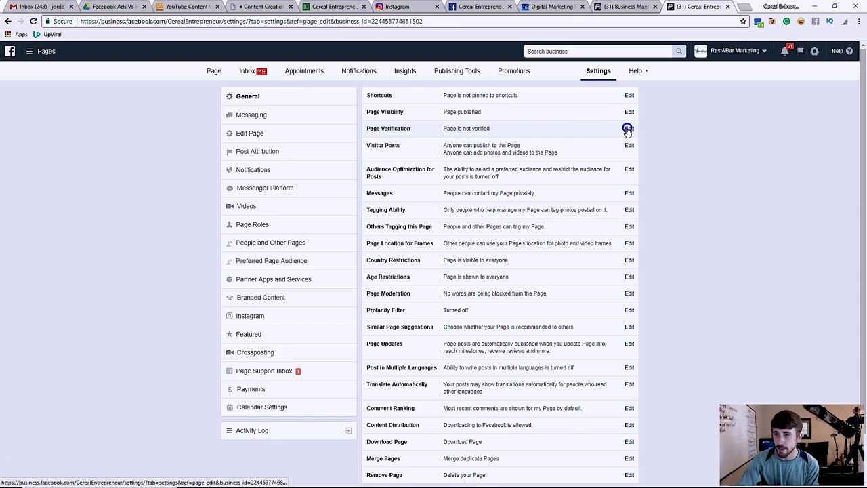
{"action": "left_click", "coordinate": [475, 139]}
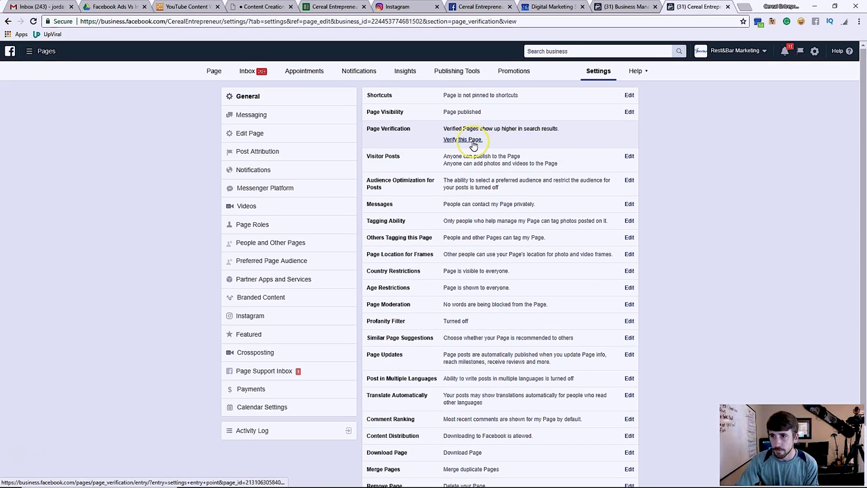
{"action": "left_click", "coordinate": [474, 141]}
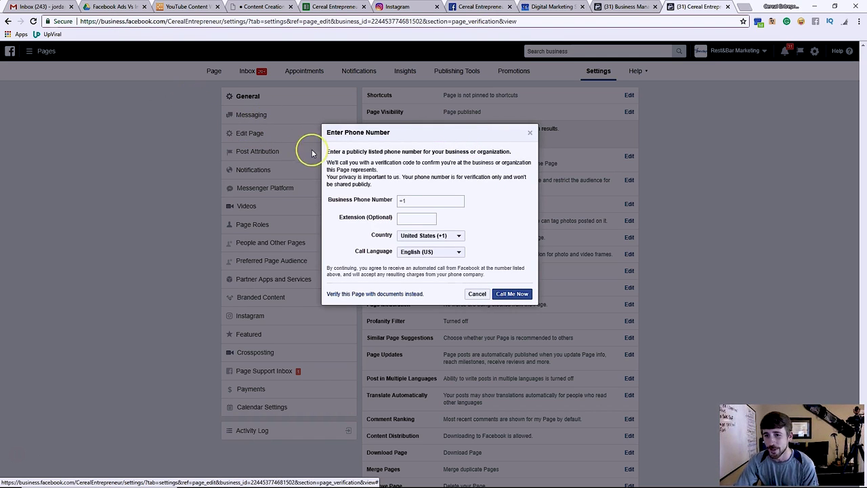
{"action": "left_click", "coordinate": [416, 205]}
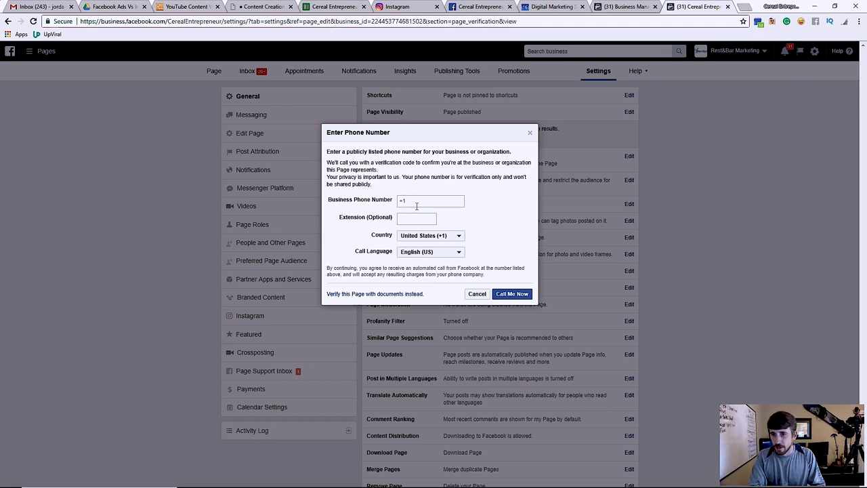
{"action": "type", "text": "55512"}
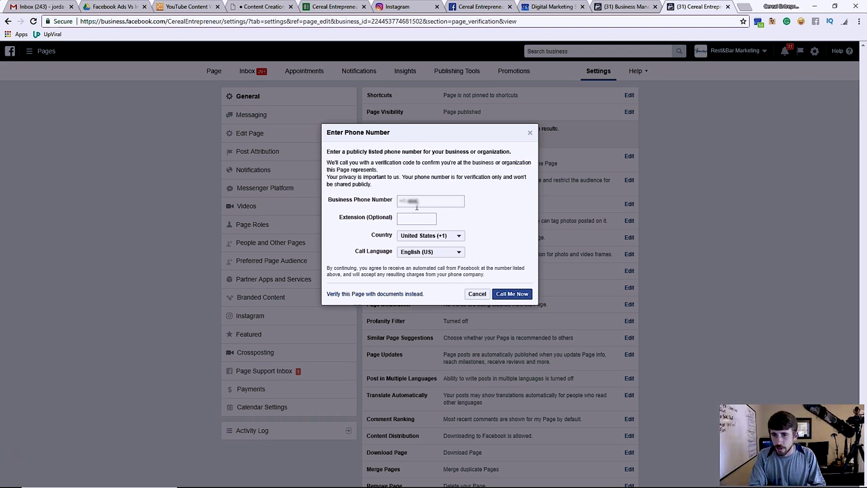
{"action": "type", "text": "34567"}
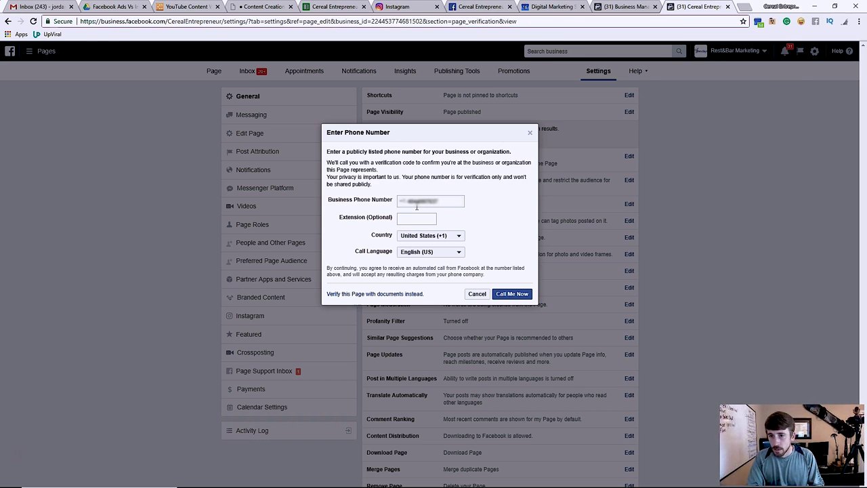
{"action": "left_click", "coordinate": [509, 297]}
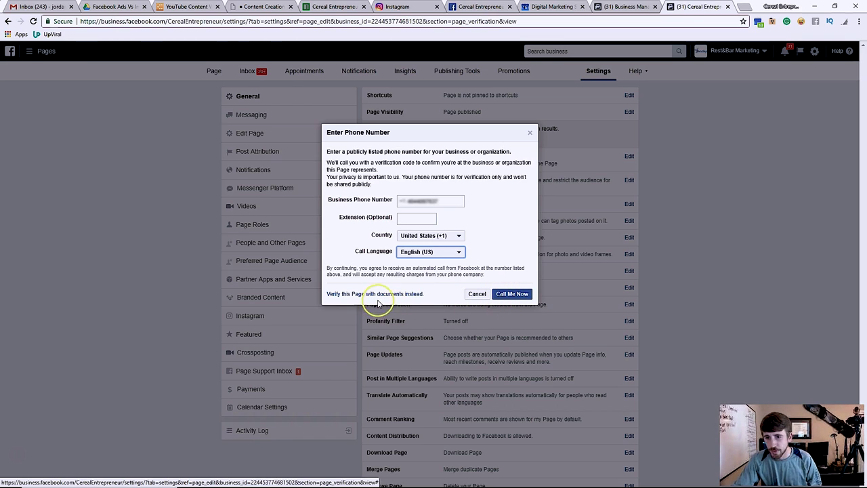
- Request the verification call and submit the 4-digit code heard on it
{"action": "left_click", "coordinate": [508, 293]}
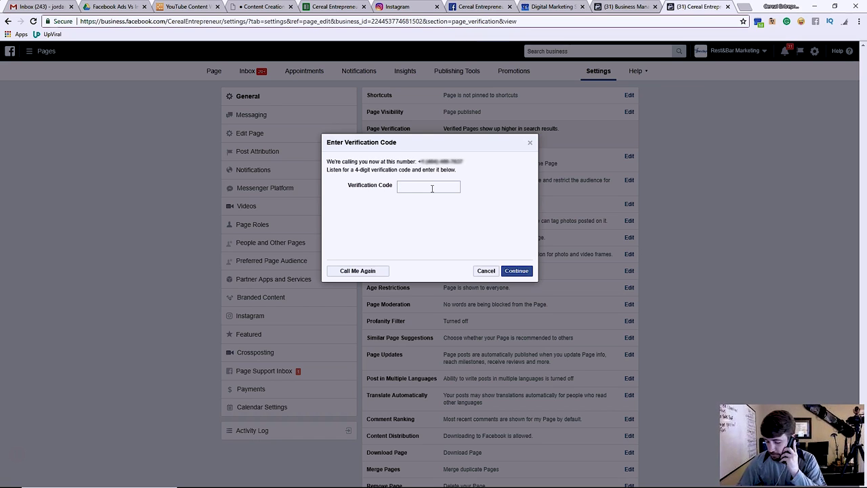
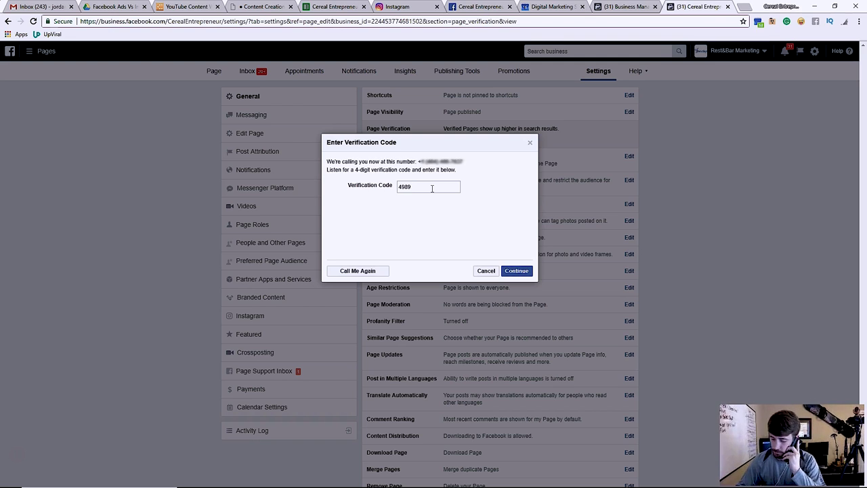
{"action": "left_click", "coordinate": [513, 272]}
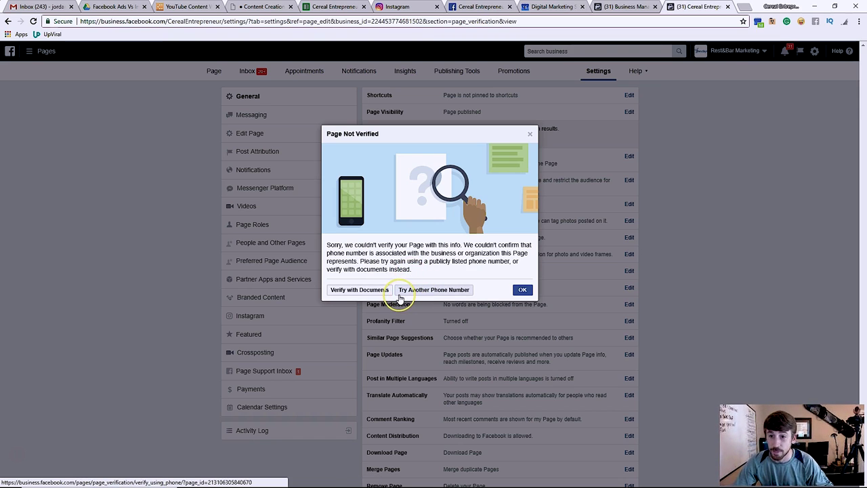
- Switch to document verification and highlight Business tax file and Articles of incorporation as accepted documents
{"action": "left_click", "coordinate": [365, 292]}
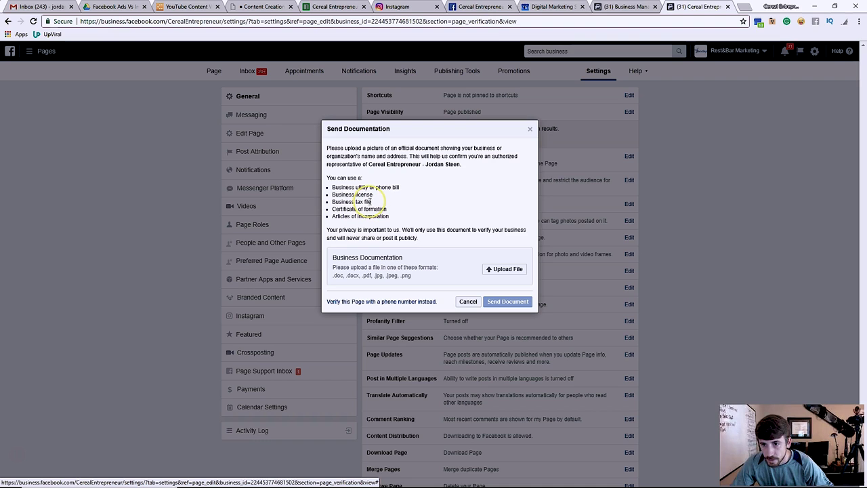
{"action": "left_click_drag", "start_coordinate": [371, 202], "coordinate": [326, 202]}
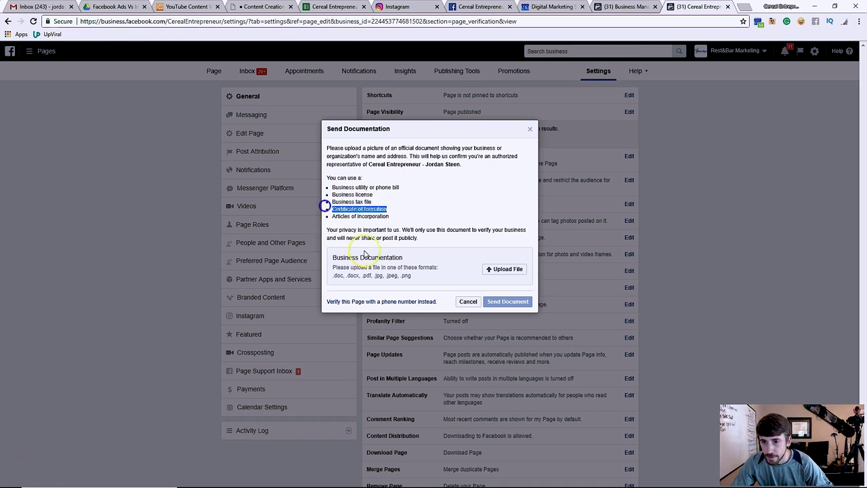
{"action": "left_click_drag", "start_coordinate": [391, 217], "coordinate": [327, 217]}
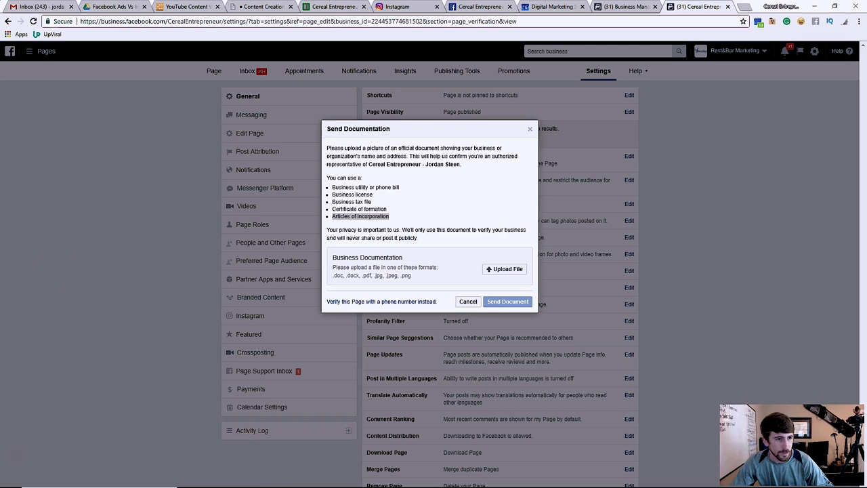
- Upload StatementofOrganizer.pdf from Downloads and send it for Page verification
{"action": "left_click", "coordinate": [508, 271]}
{"action": "left_click", "coordinate": [474, 20]}
{"action": "type", "text": "s"}
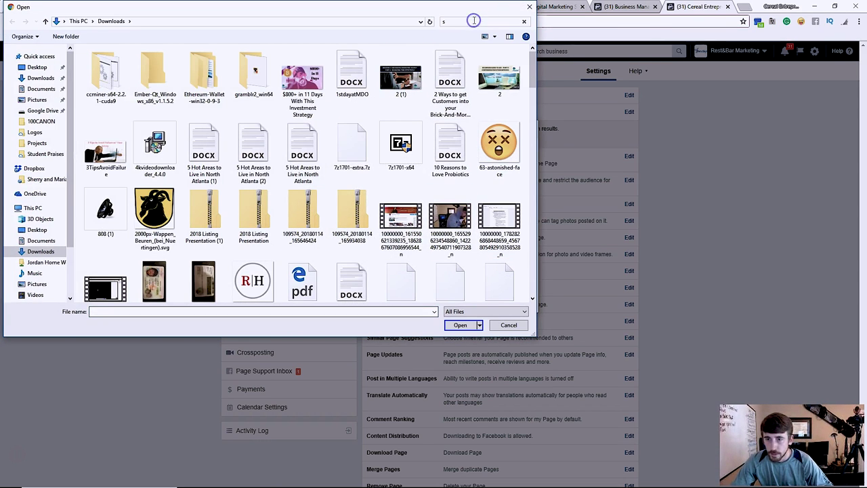
{"action": "type", "text": "tate"}
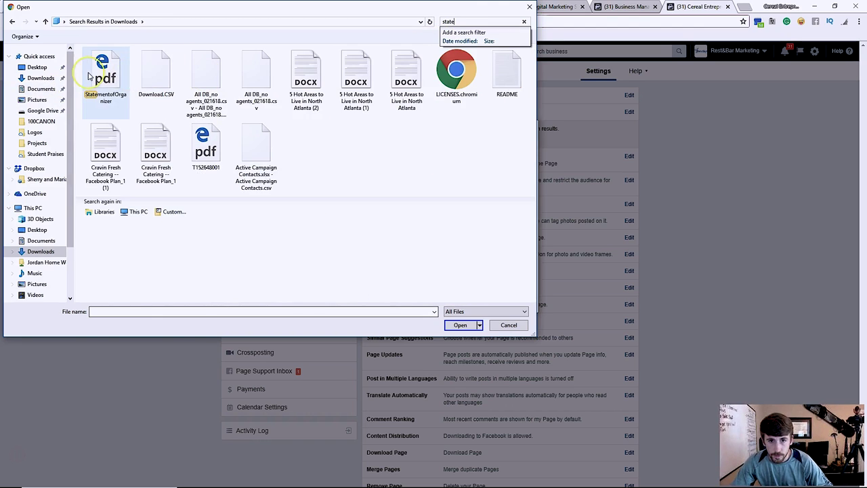
{"action": "double_click", "coordinate": [88, 76]}
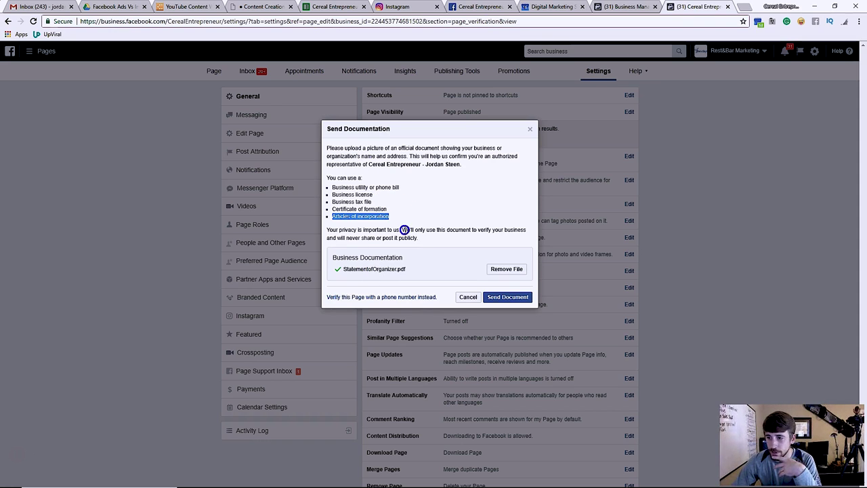
{"action": "left_click", "coordinate": [509, 297]}
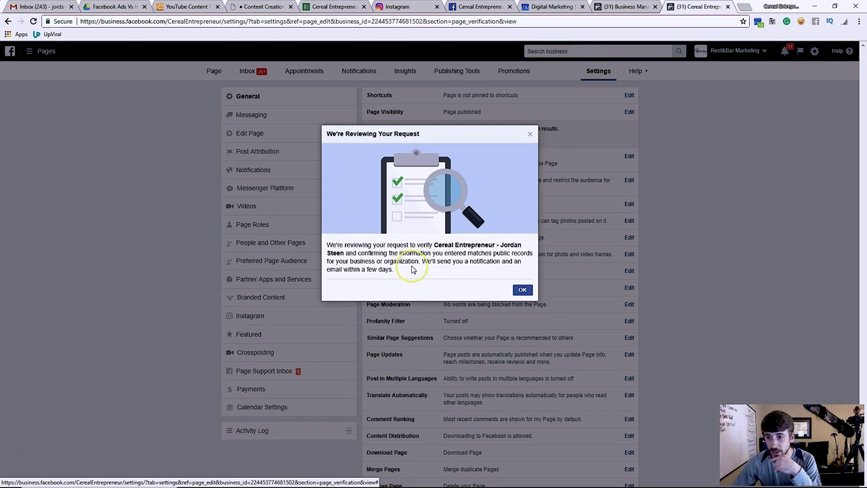
- Dismiss the 'We're Reviewing Your Request' confirmation with OK
{"action": "left_click", "coordinate": [523, 290]}
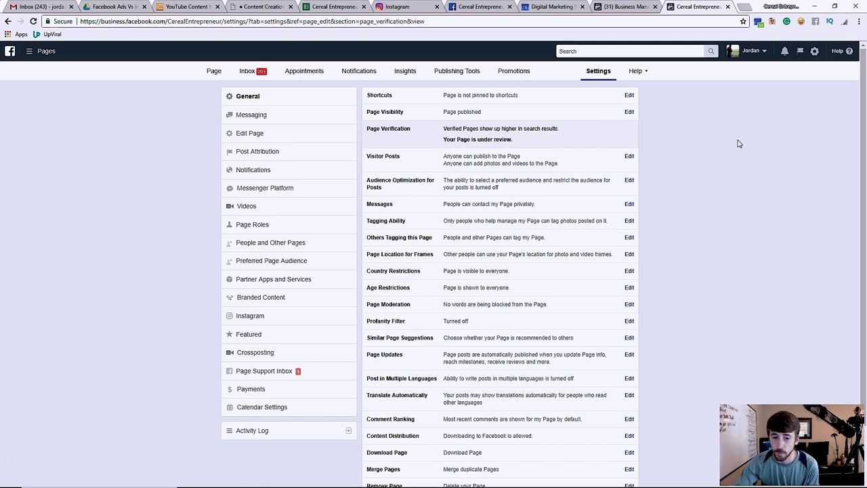
{"action": "left_click", "coordinate": [693, 158]}
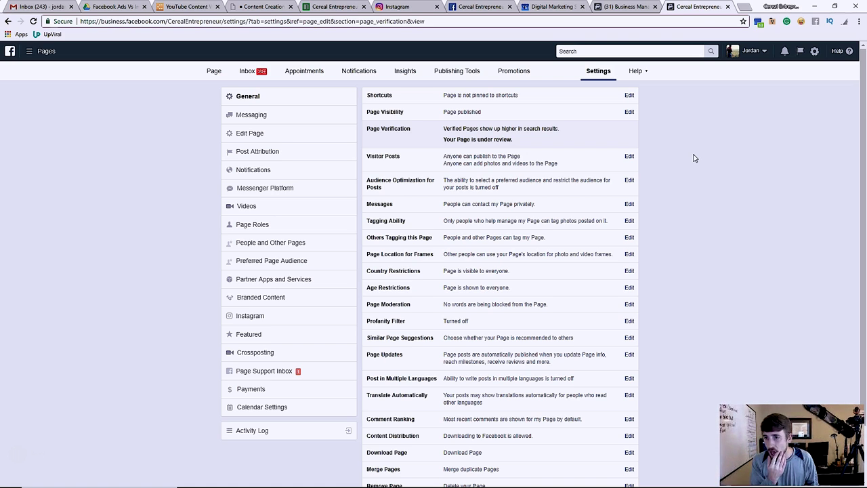
{"action": "left_click", "coordinate": [679, 101]}
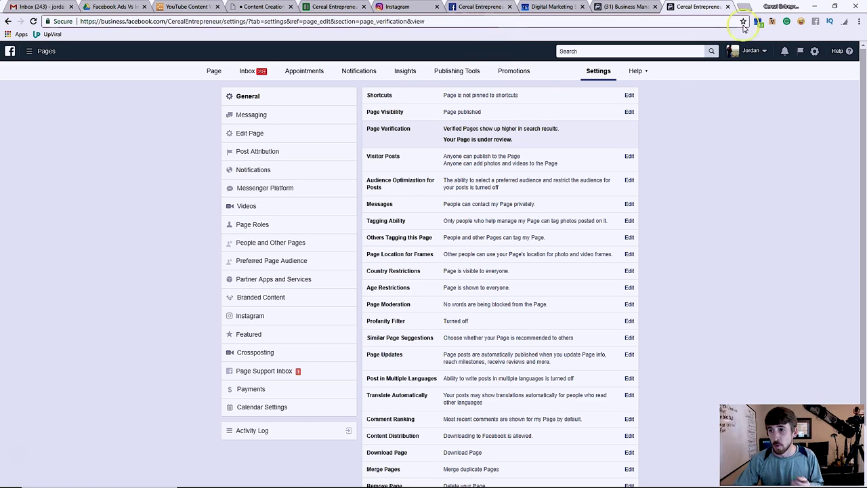
- Open Ad Account Settings and go to the Advertiser Help Center via 'Still need help?'
{"action": "left_click", "coordinate": [812, 52]}
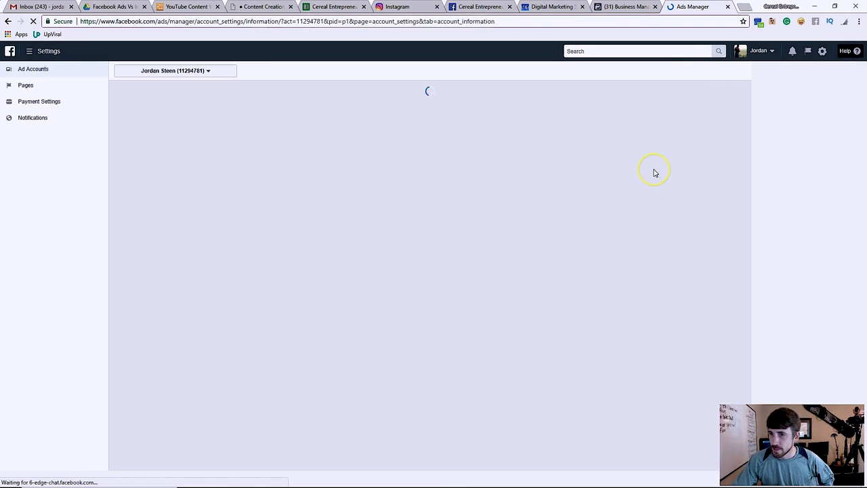
{"action": "scroll", "coordinate": [805, 238], "scroll_direction": "down", "scroll_amount": 3}
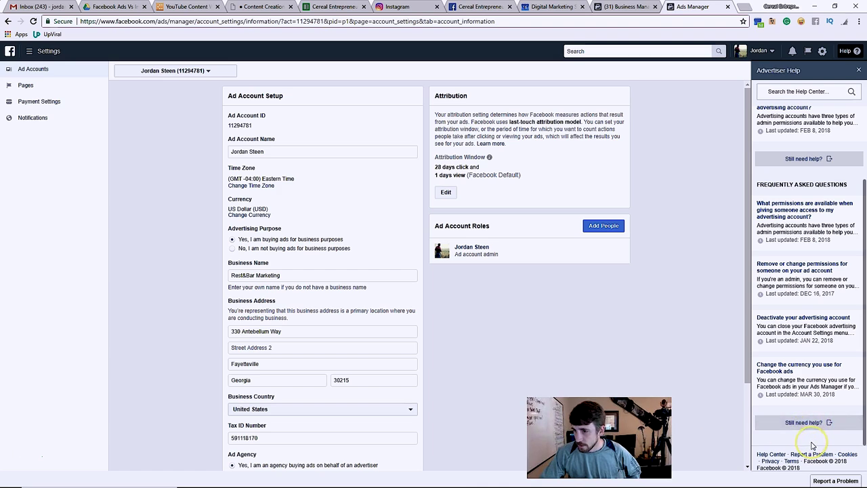
{"action": "left_click", "coordinate": [806, 424]}
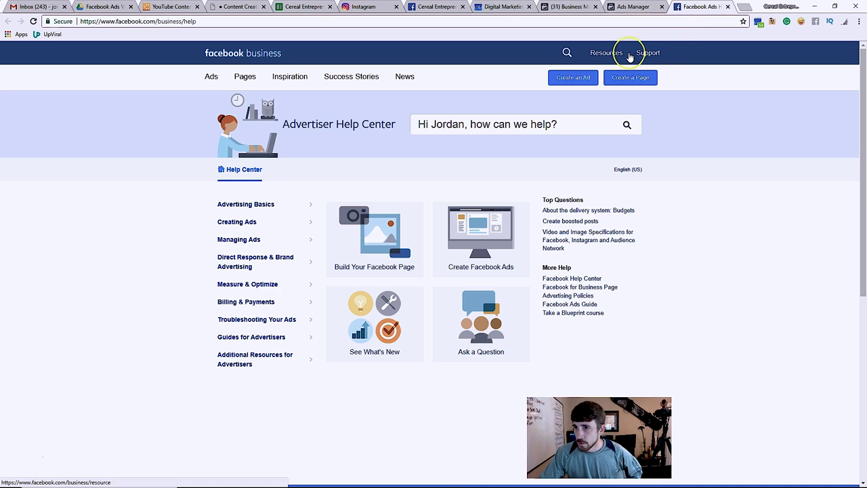
- Go to the Support resources page and choose Chat under Additional Support
{"action": "left_click", "coordinate": [640, 56]}
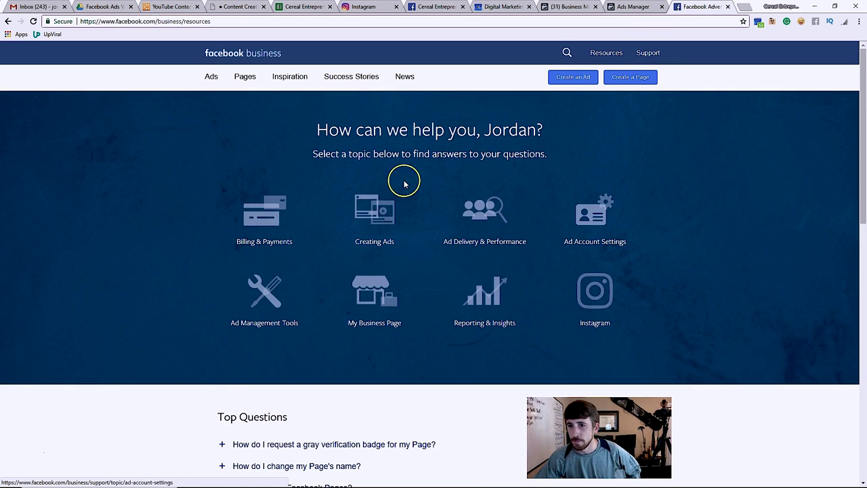
{"action": "scroll", "coordinate": [402, 182], "scroll_direction": "down", "scroll_amount": 3}
{"action": "scroll", "coordinate": [401, 181], "scroll_direction": "down", "scroll_amount": 10}
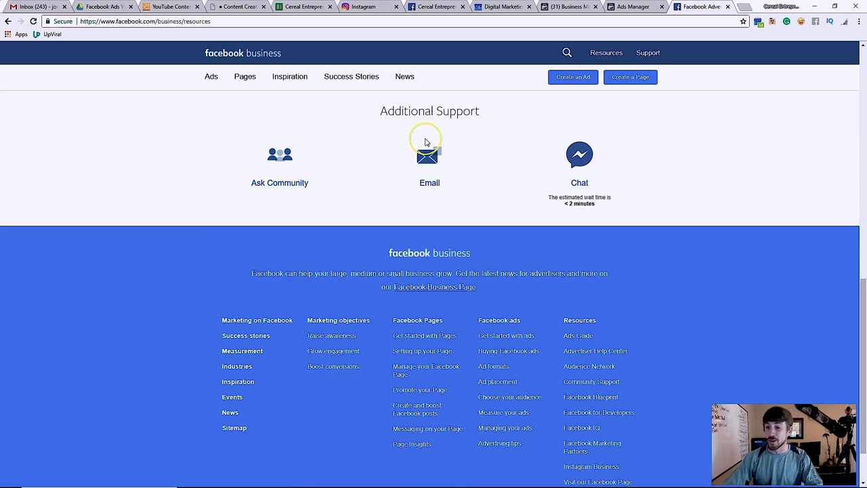
{"action": "scroll", "coordinate": [420, 142], "scroll_direction": "up", "scroll_amount": 1}
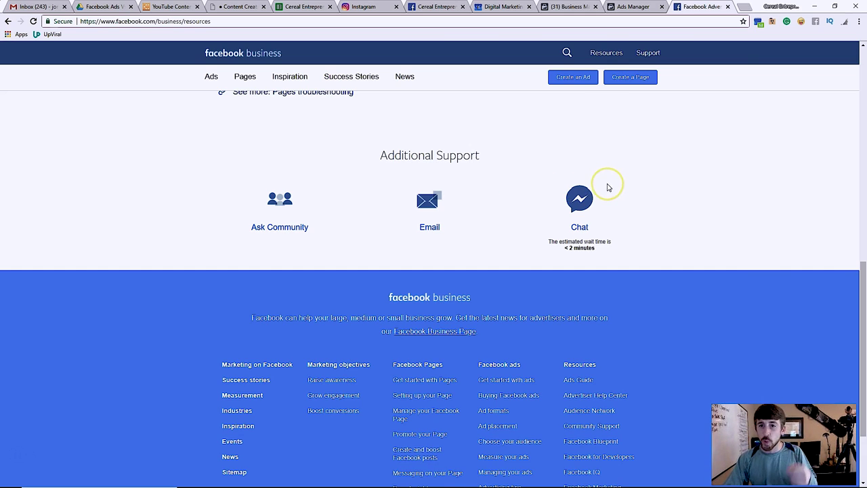
{"action": "left_click", "coordinate": [581, 214]}
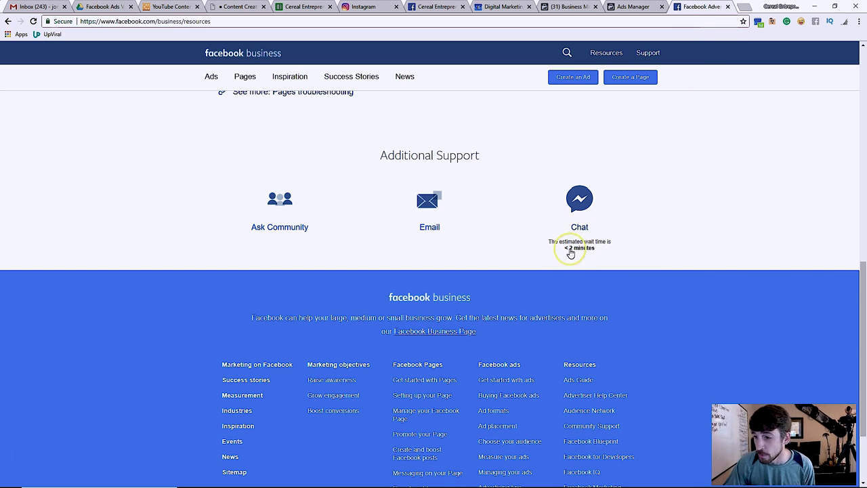
- Close the Advertiser Help, Ads Manager and Business Manager tabs to return to Google Calendar
{"action": "left_click", "coordinate": [727, 7]}
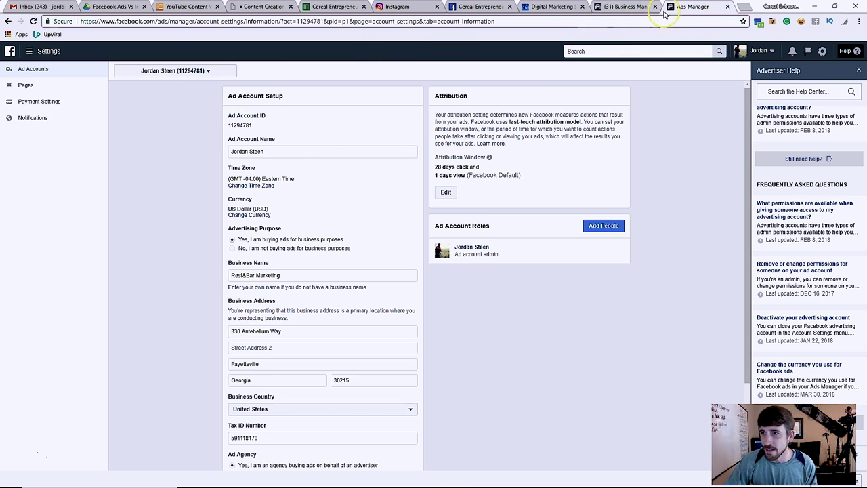
{"action": "left_click", "coordinate": [729, 7]}
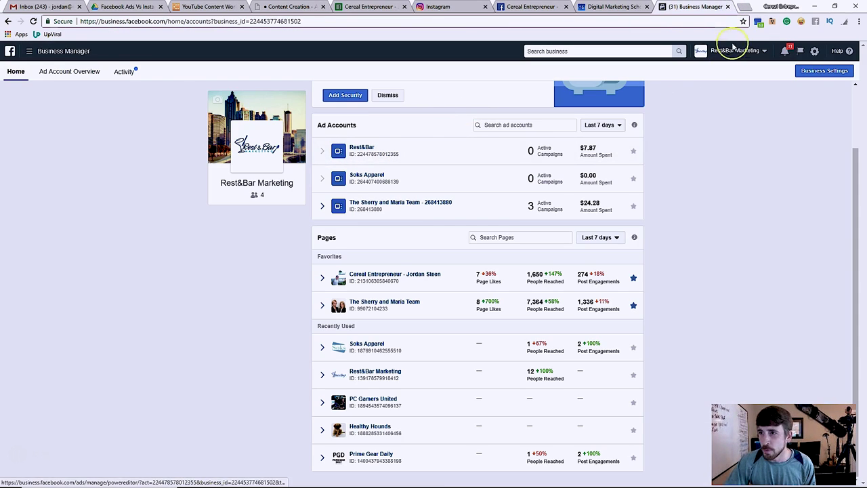
{"action": "left_click", "coordinate": [728, 7]}
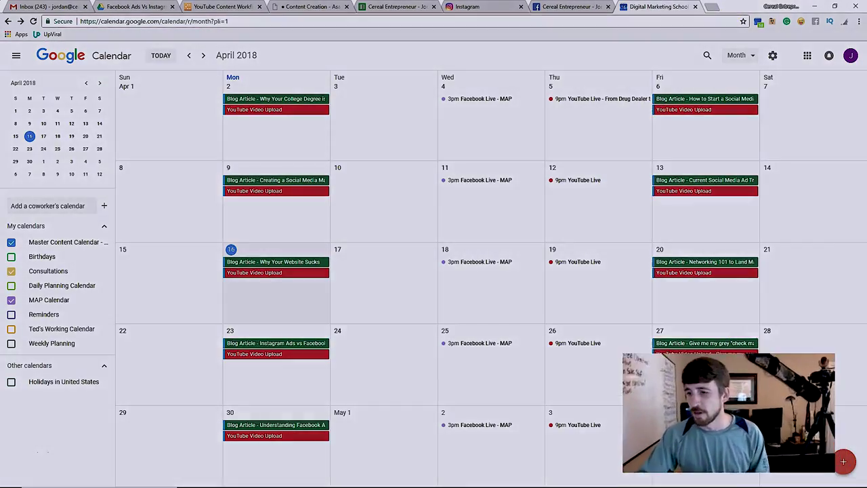